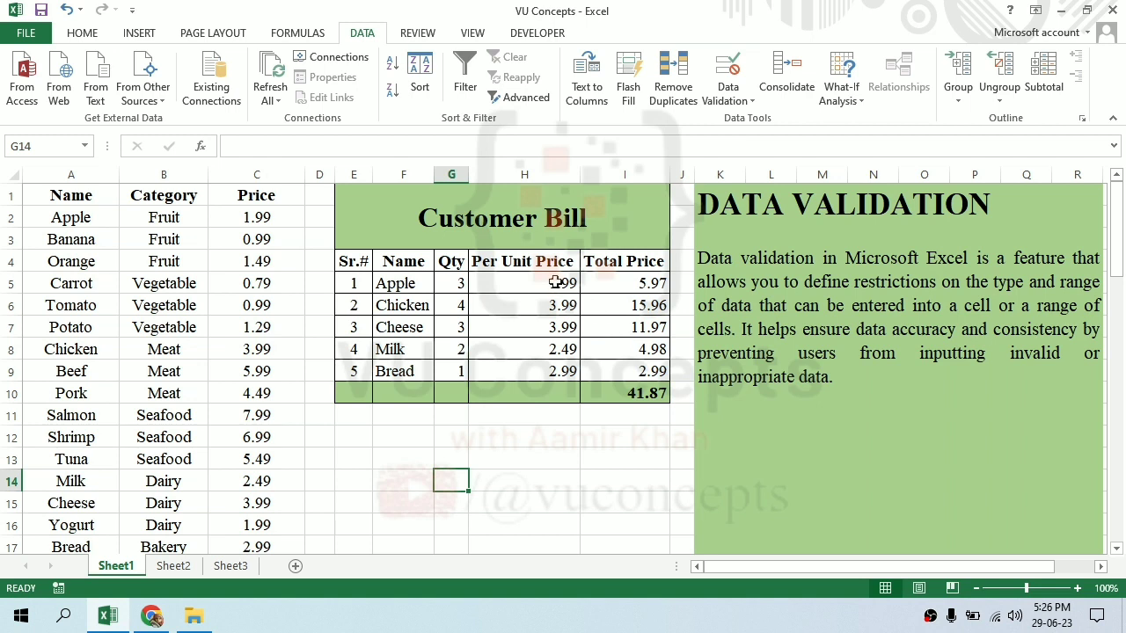
Clear the existing item names from bill cells F5:F9
drag(559, 283, 560, 370)
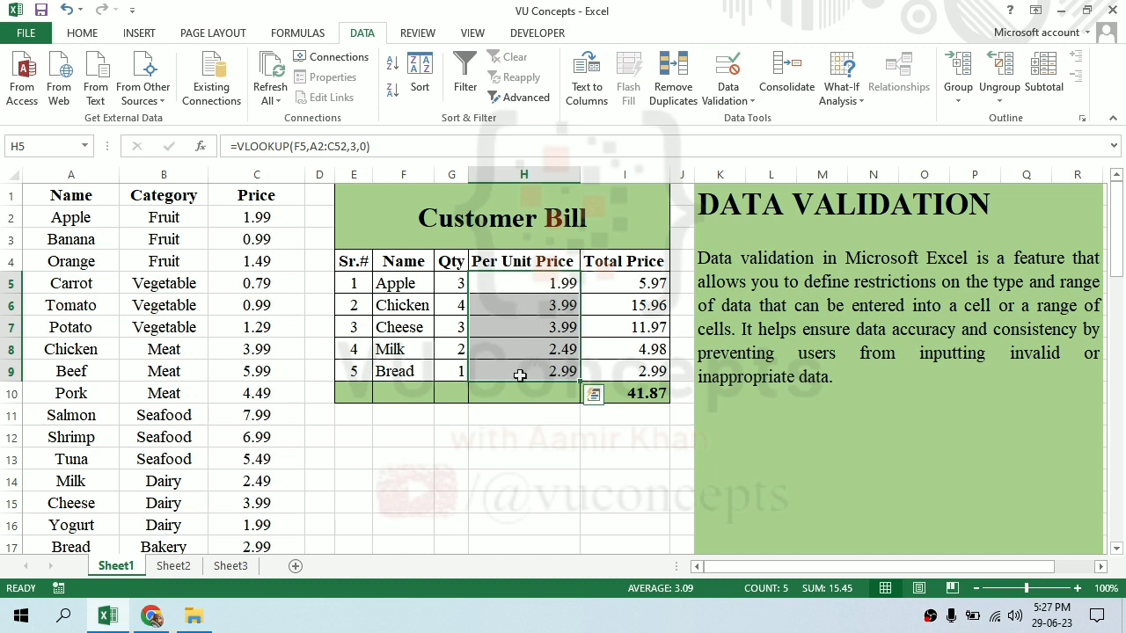
drag(397, 283, 414, 371)
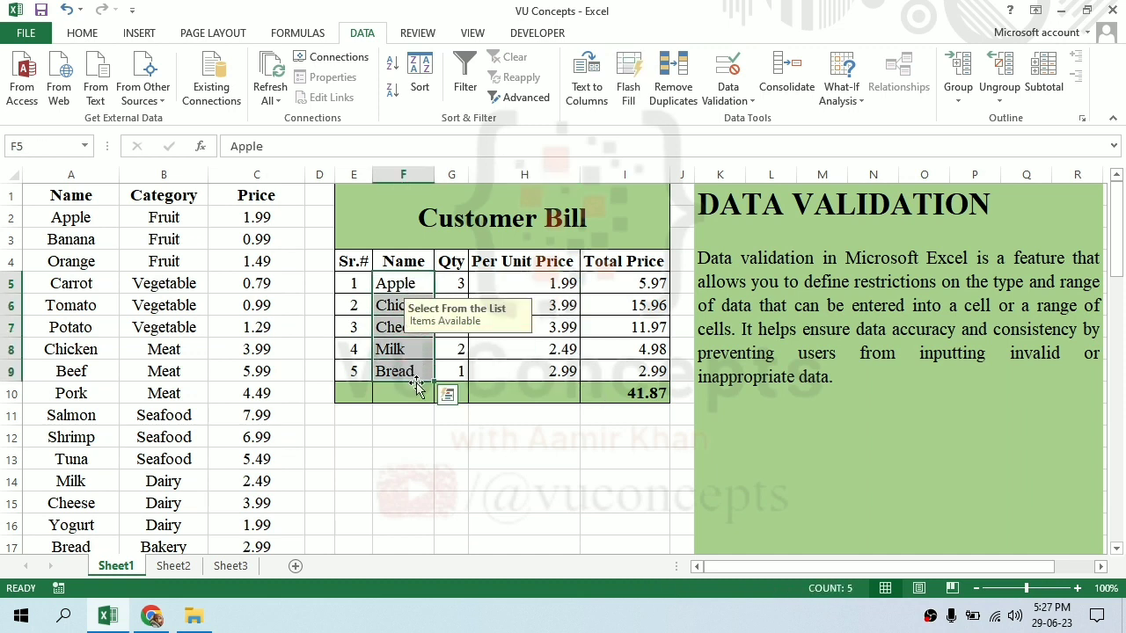
key(Delete)
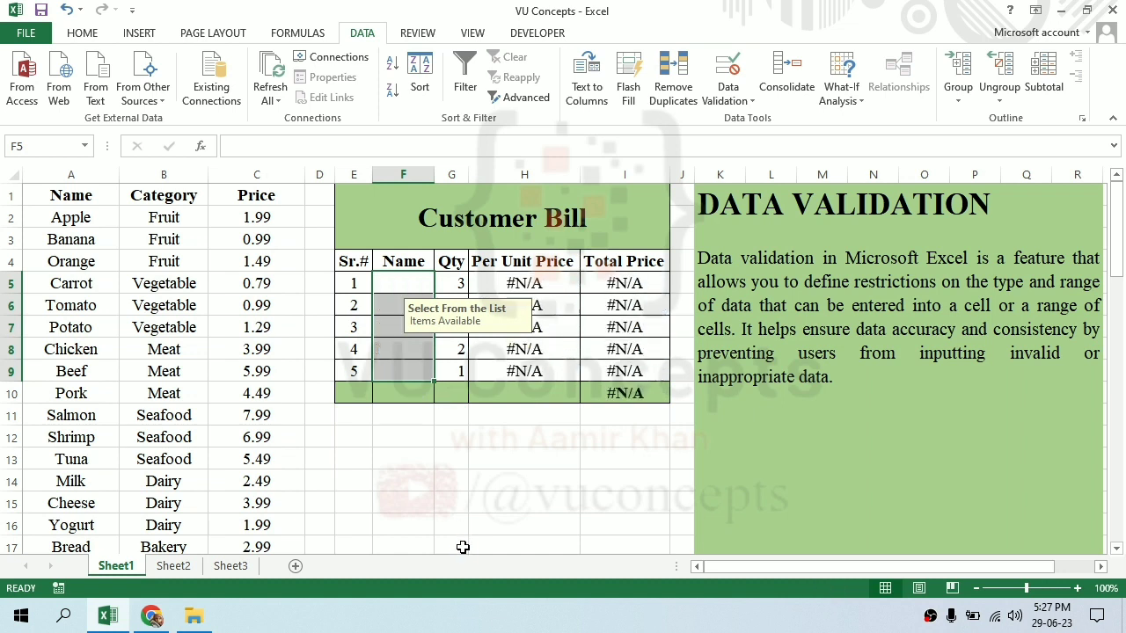
Enter Milk, Salmon, Tuna and Cheese in F5:F8, and begin typing 'Orangee' in F9
click(408, 285)
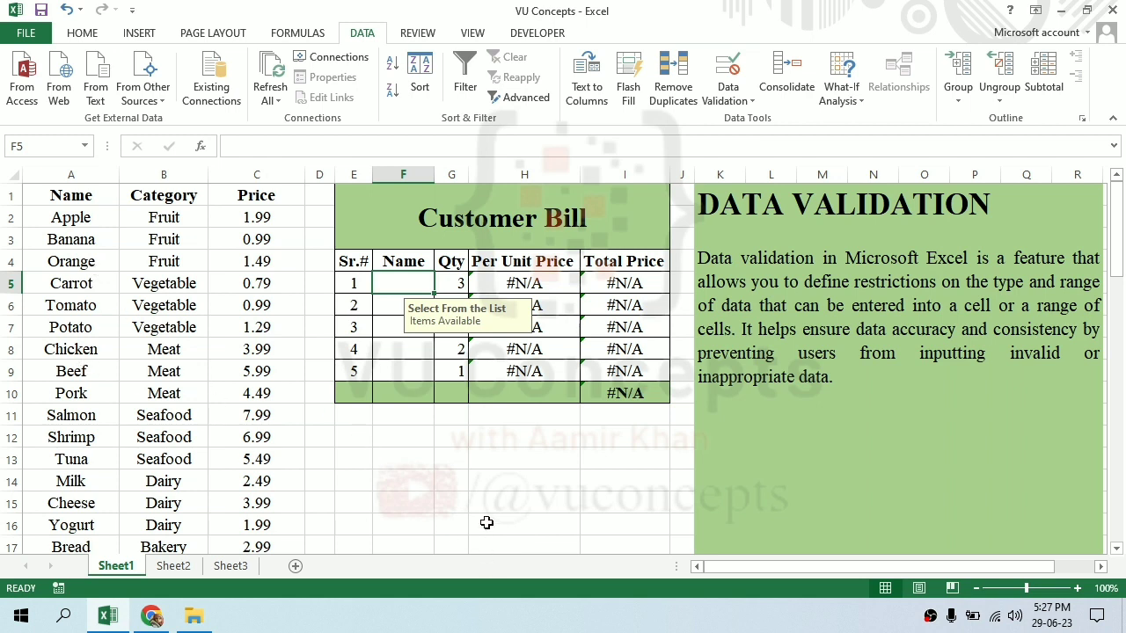
text(Milk)
key(Return)
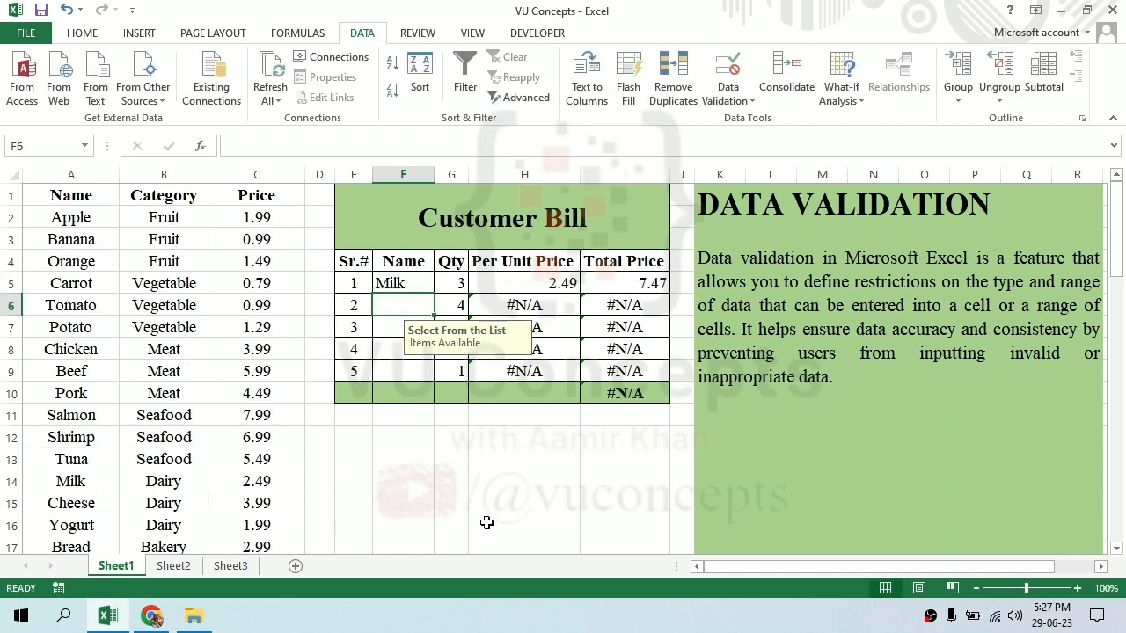
text(Sa)
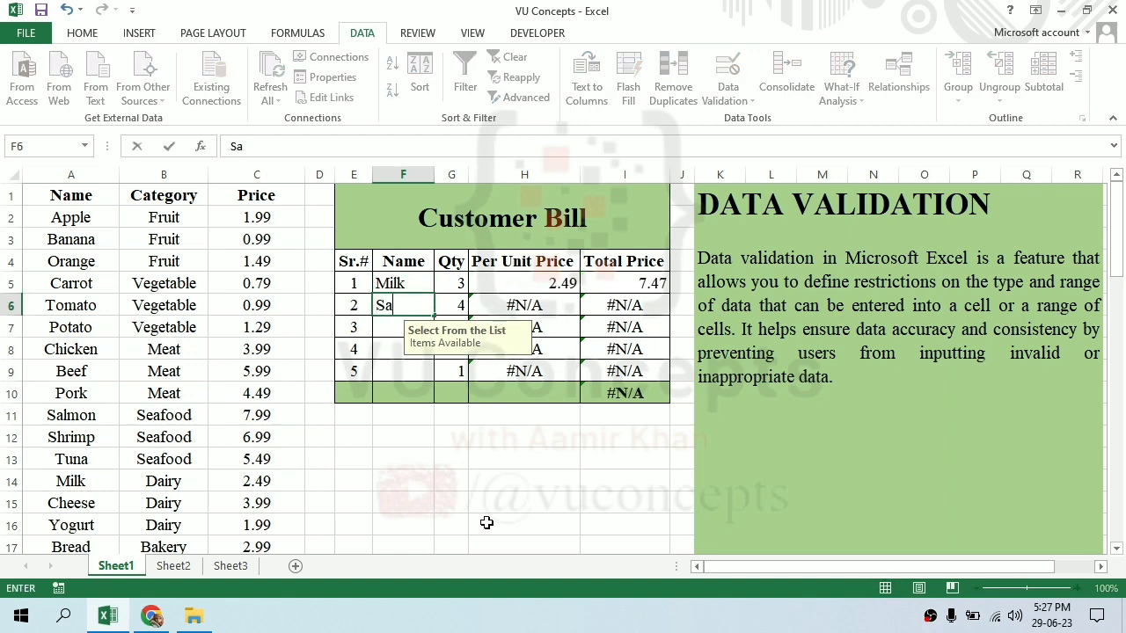
text(lmon)
key(Return)
text(Tuna)
key(Return)
text(Cheese)
key(Return)
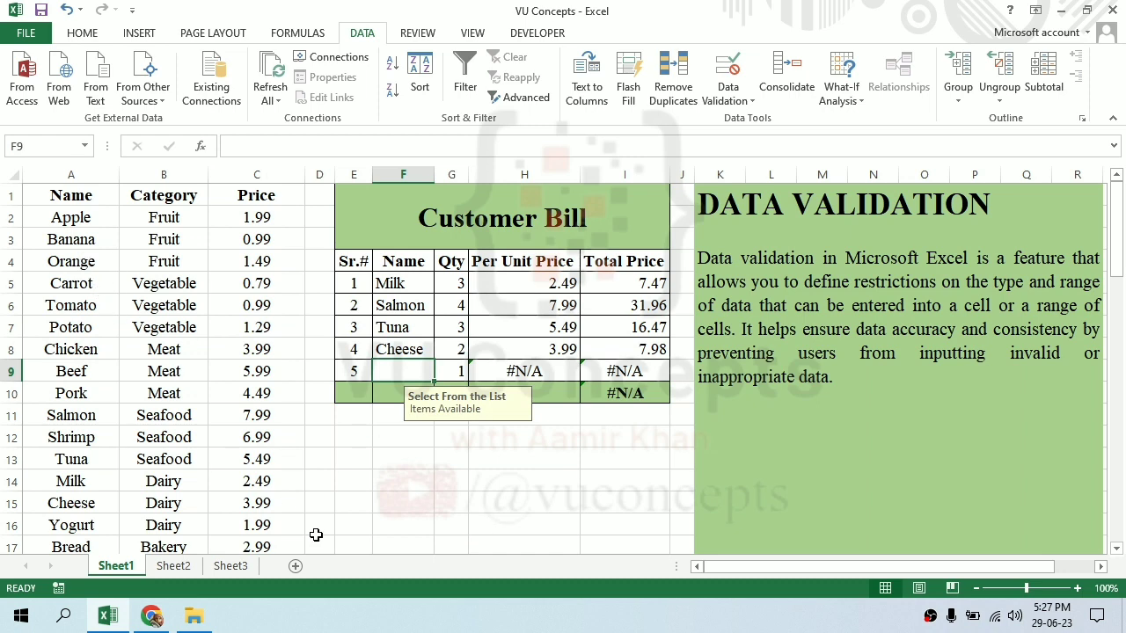
text(Orangee)
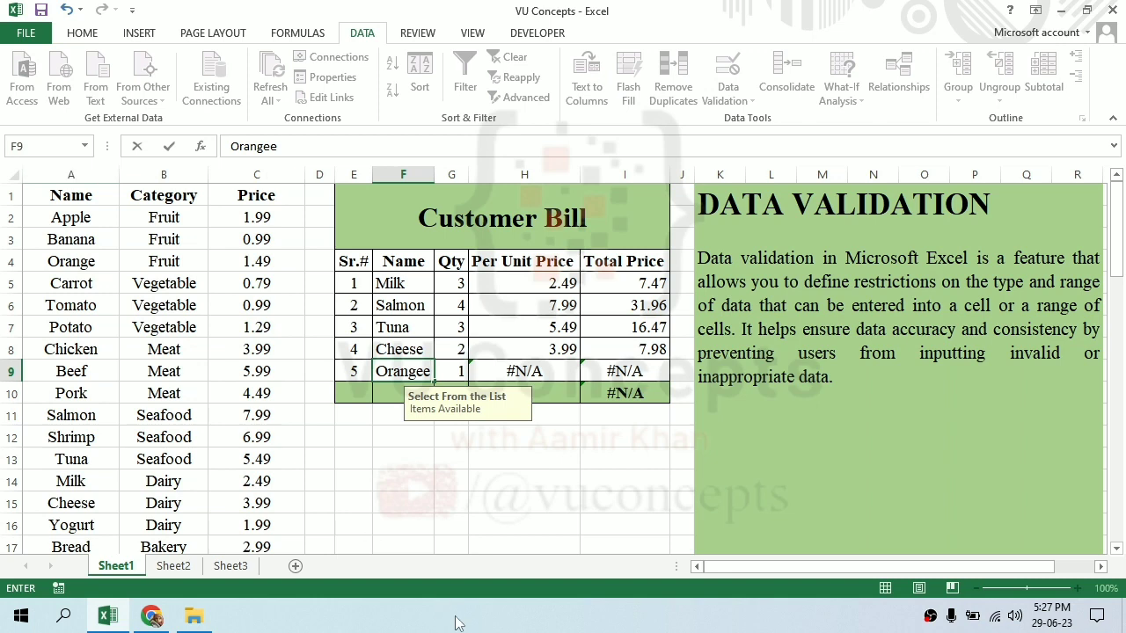
Commit the misspelled 'Orangee' in F9, leaving its prices and the bill total as #N/A
key(Return)
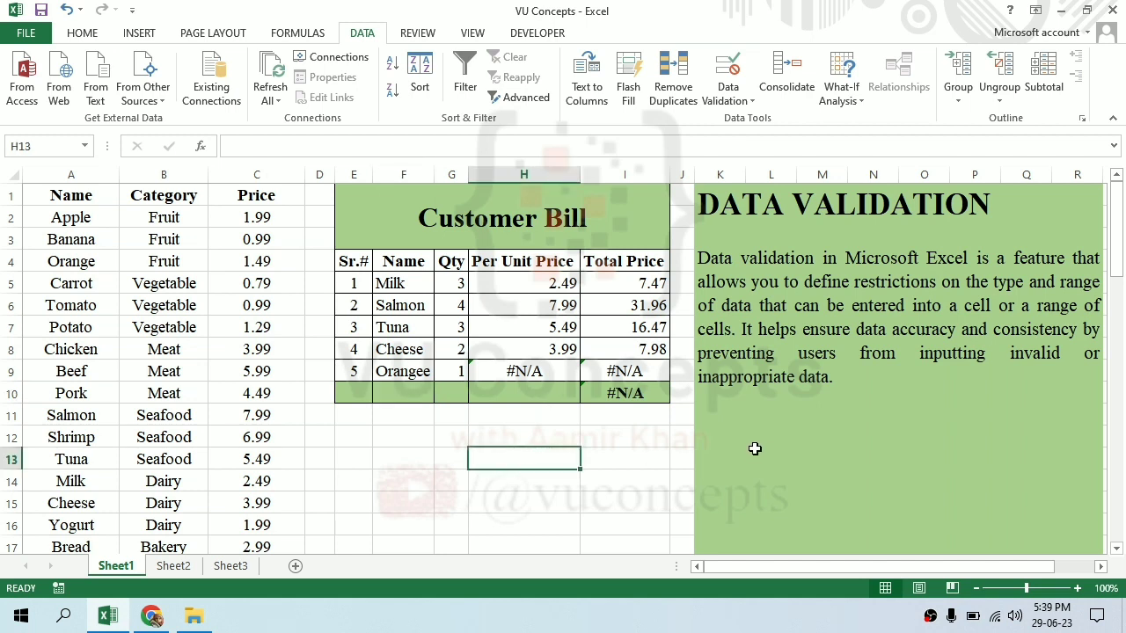
Copy the five item names from F5:F9 into F12:F16
drag(415, 282, 423, 378)
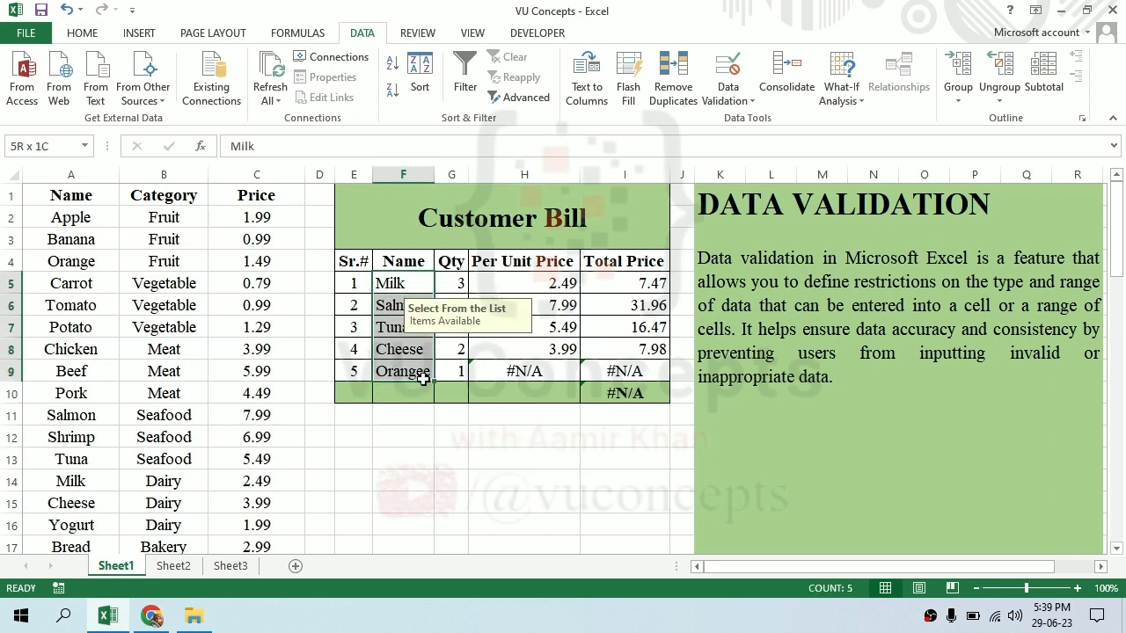
key(ctrl+c)
click(415, 436)
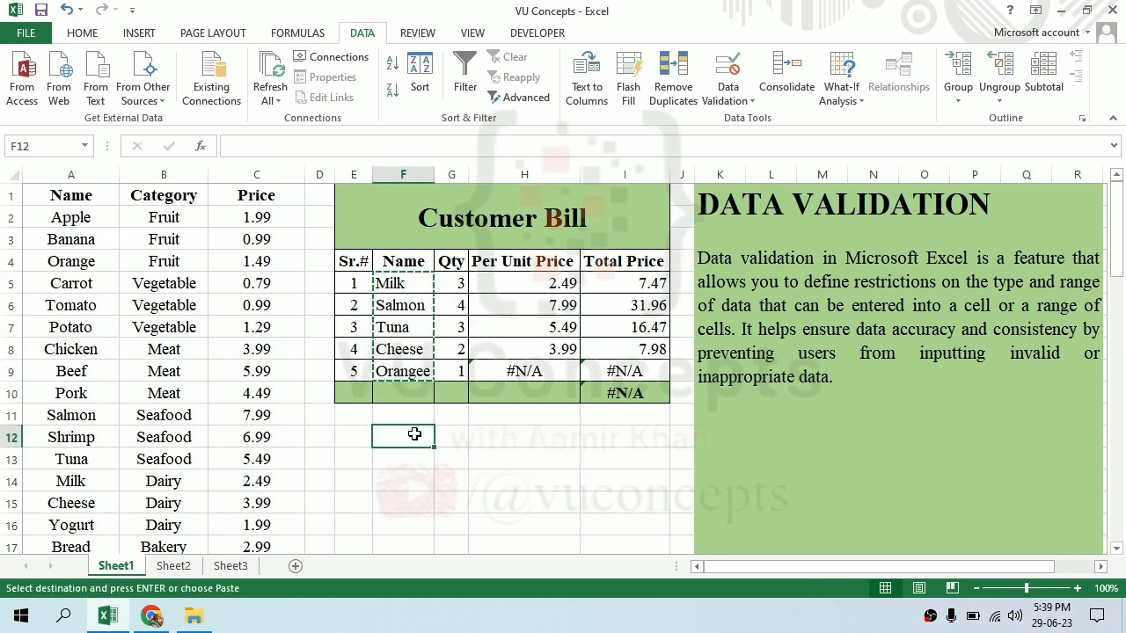
key(ctrl+v)
click(558, 492)
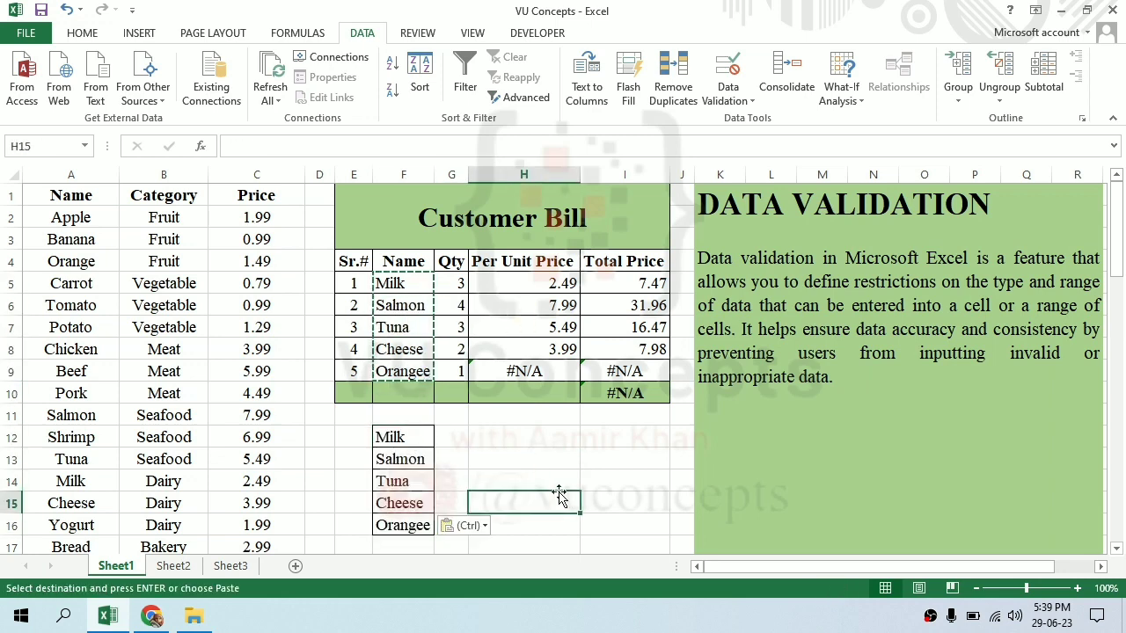
click(599, 450)
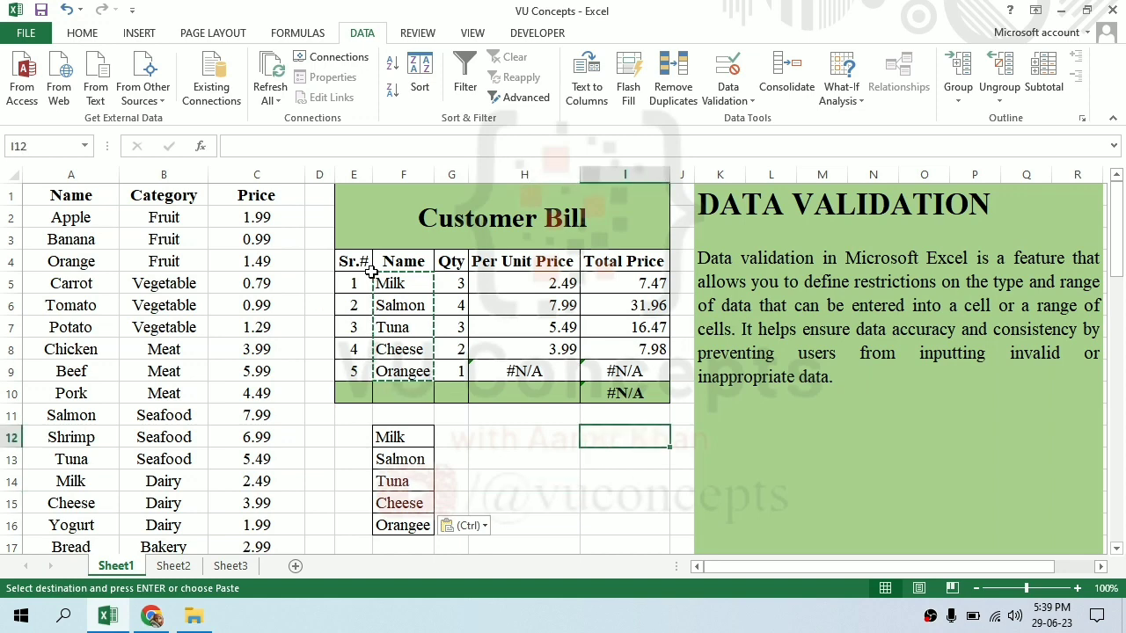
Clear the bill's name cells F5:F9 and leave them selected
drag(409, 286, 411, 364)
key(Delete)
drag(409, 280, 422, 361)
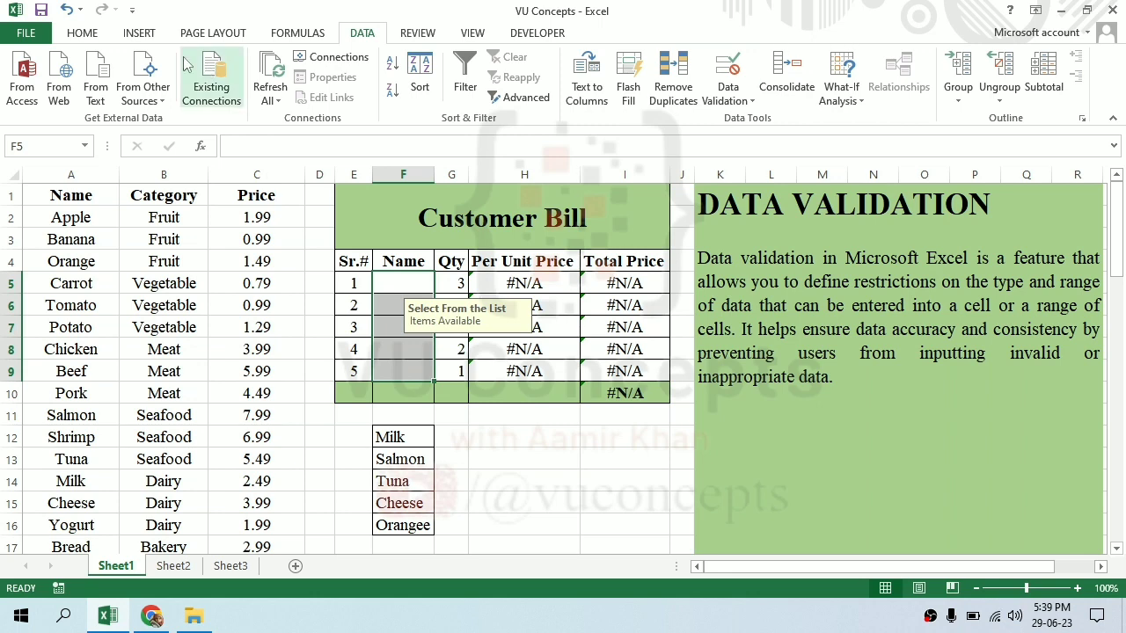
Open Data Validation for F5:F9 from the Data tab and review its settings
click(88, 33)
click(361, 32)
click(728, 73)
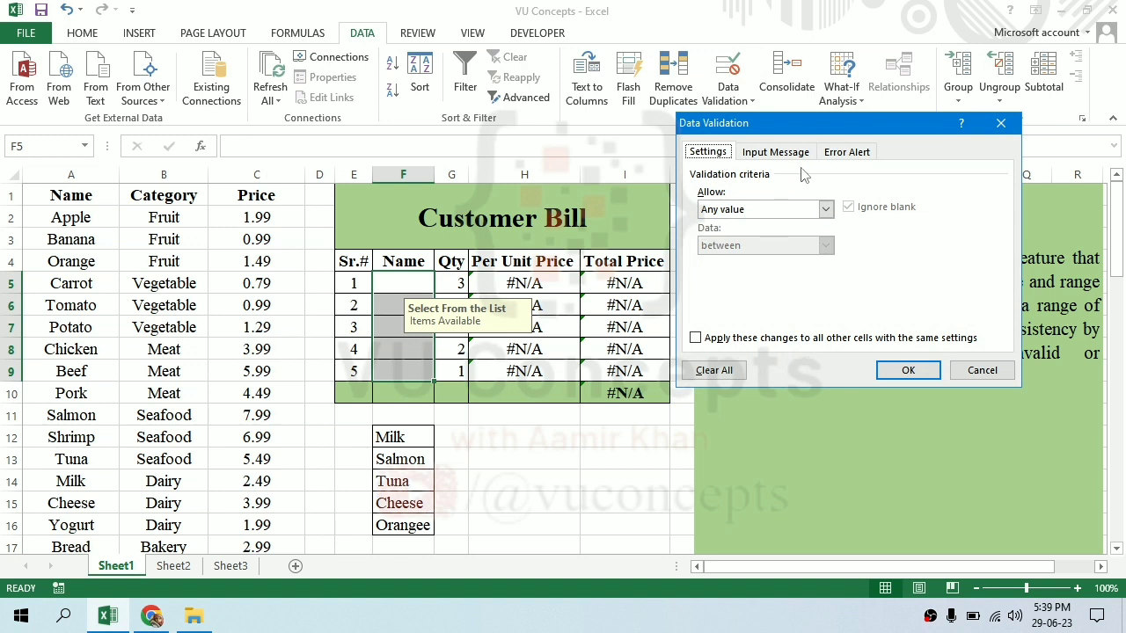
click(828, 153)
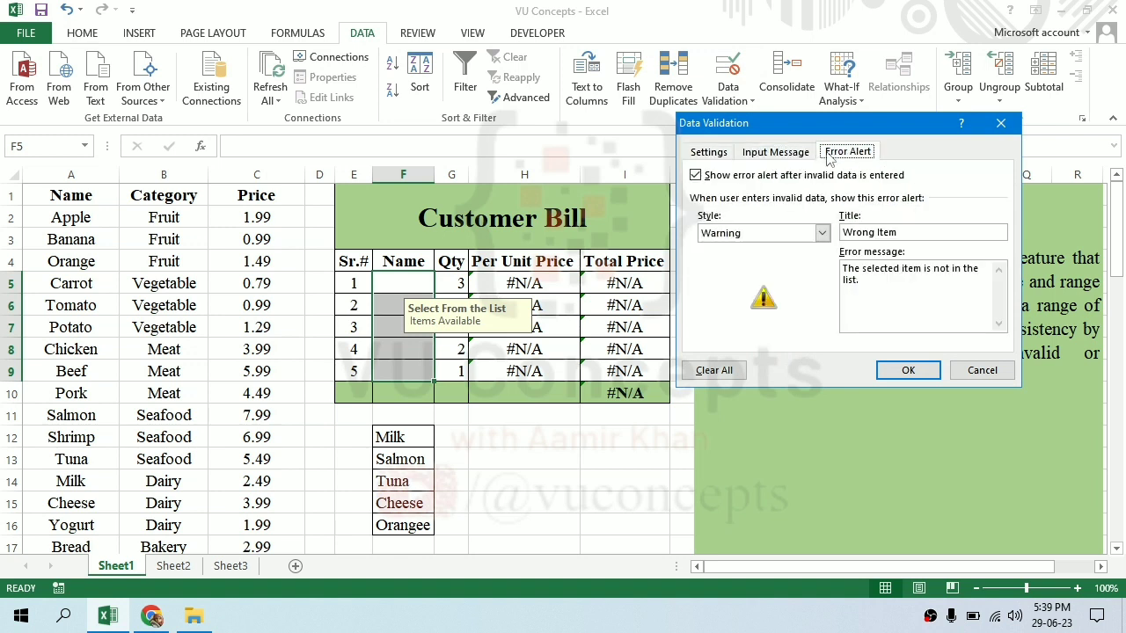
click(704, 155)
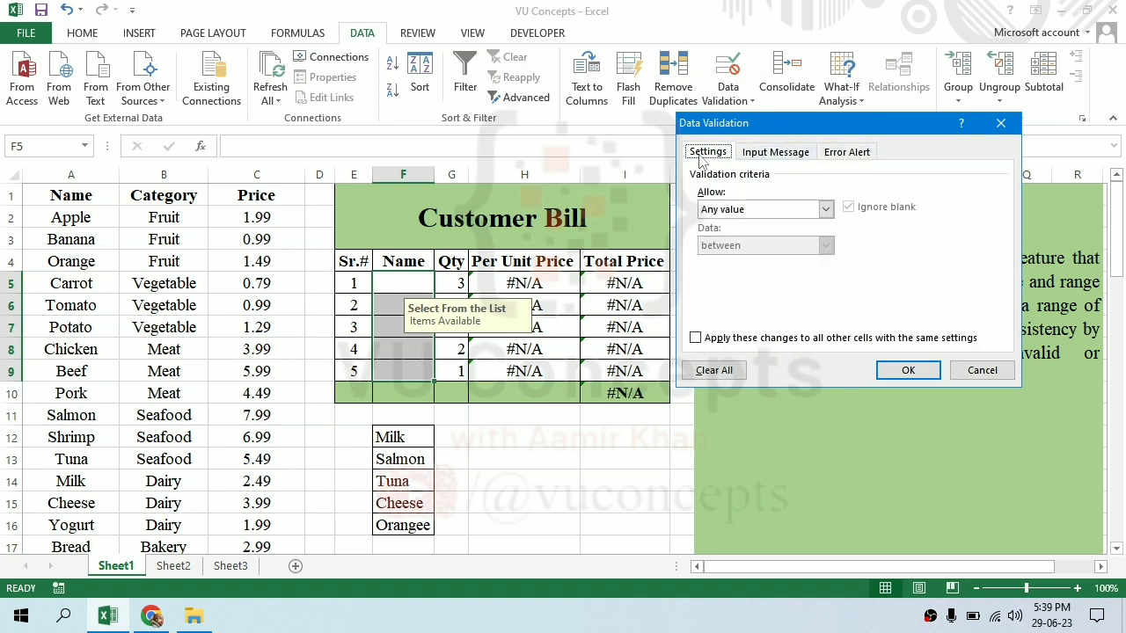
Allow a List in F5:F9 sourced from the product names $A$2:$A$52
click(726, 211)
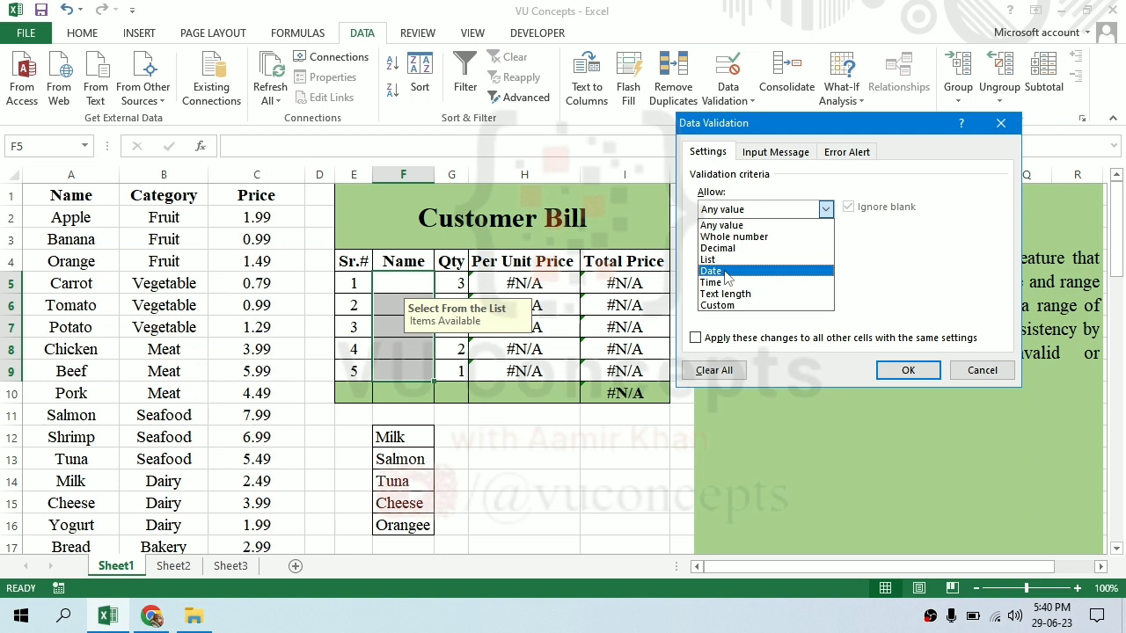
click(726, 271)
click(731, 210)
click(731, 209)
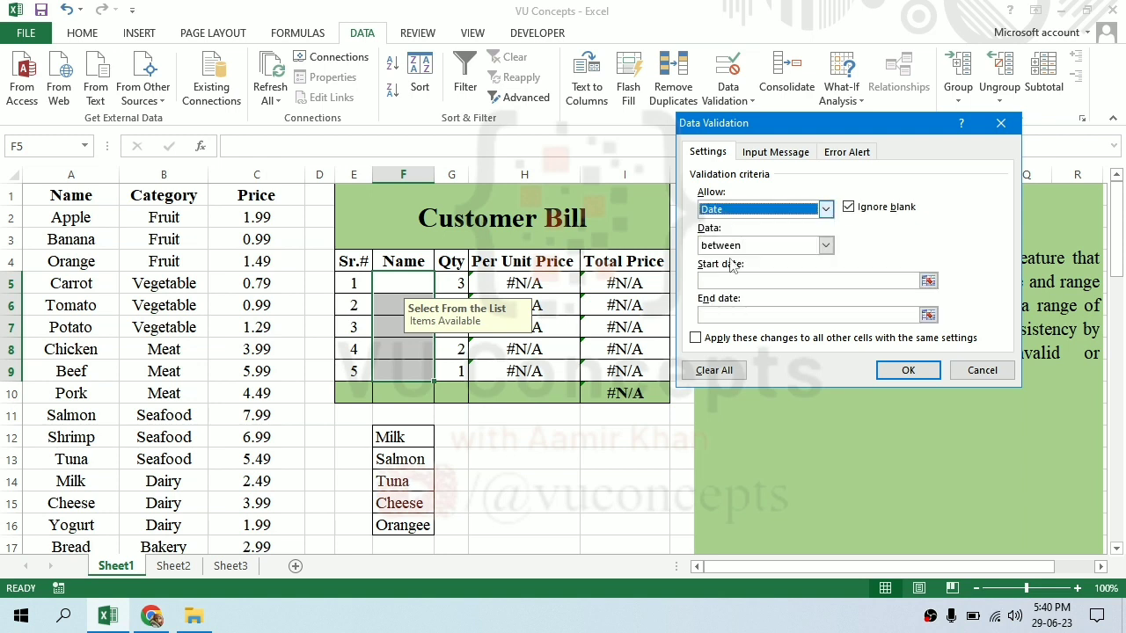
click(739, 215)
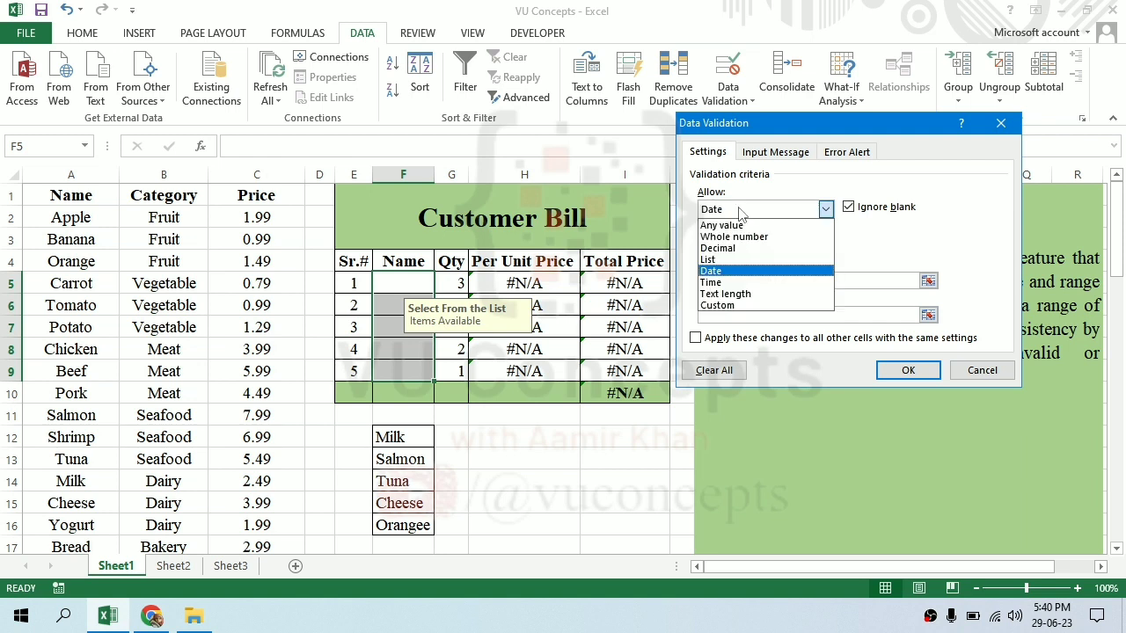
click(718, 266)
click(729, 282)
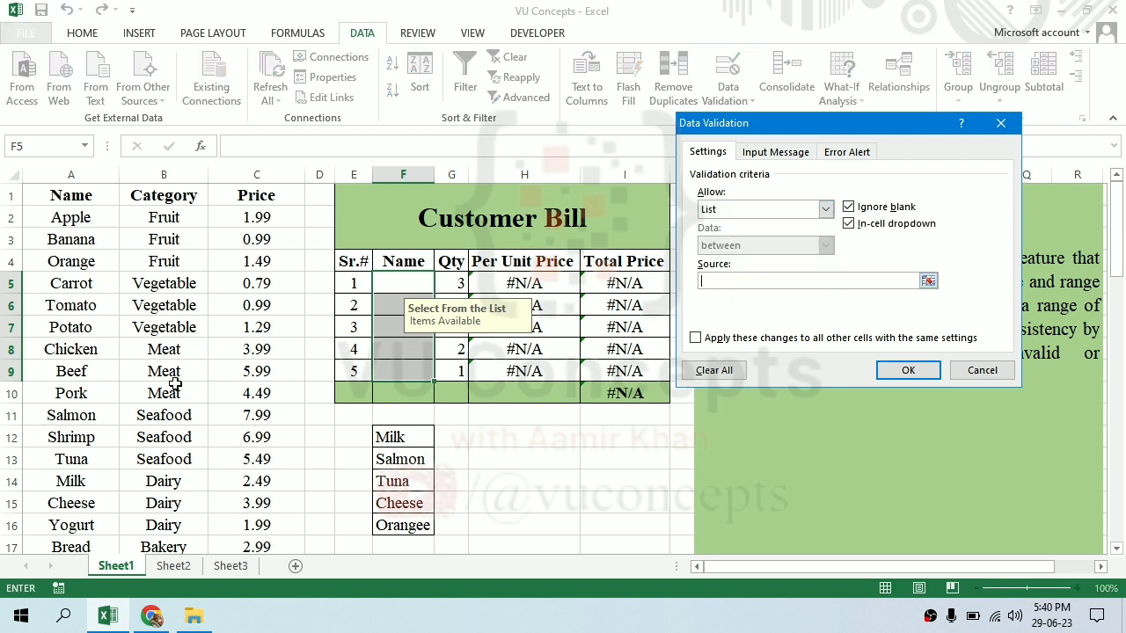
click(97, 231)
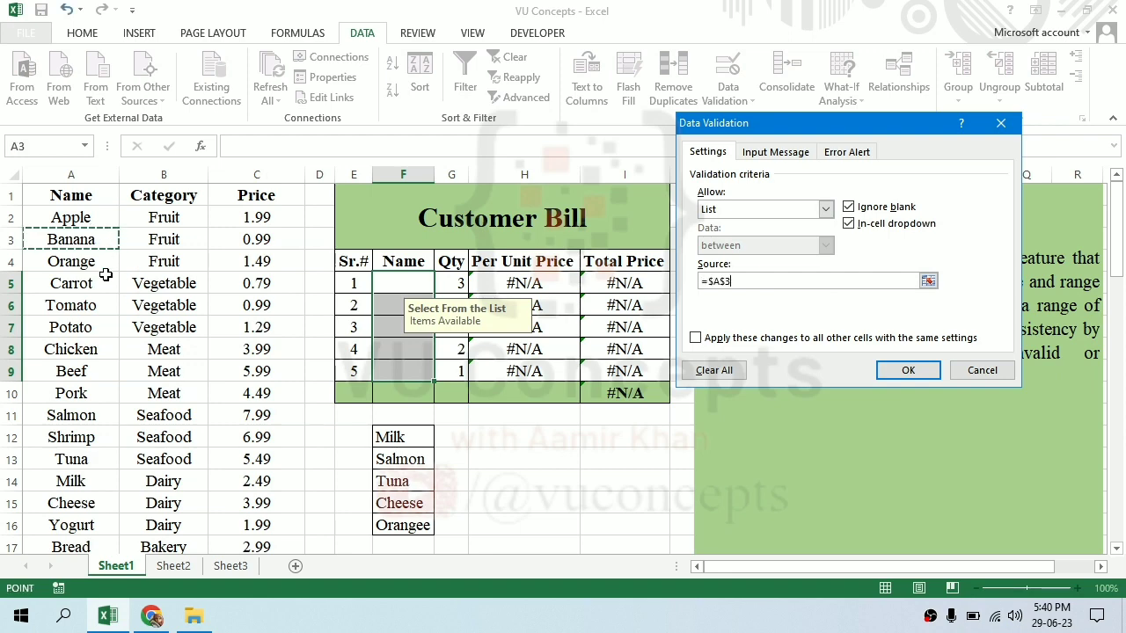
drag(105, 218, 104, 270)
key(ctrl+shift+Down)
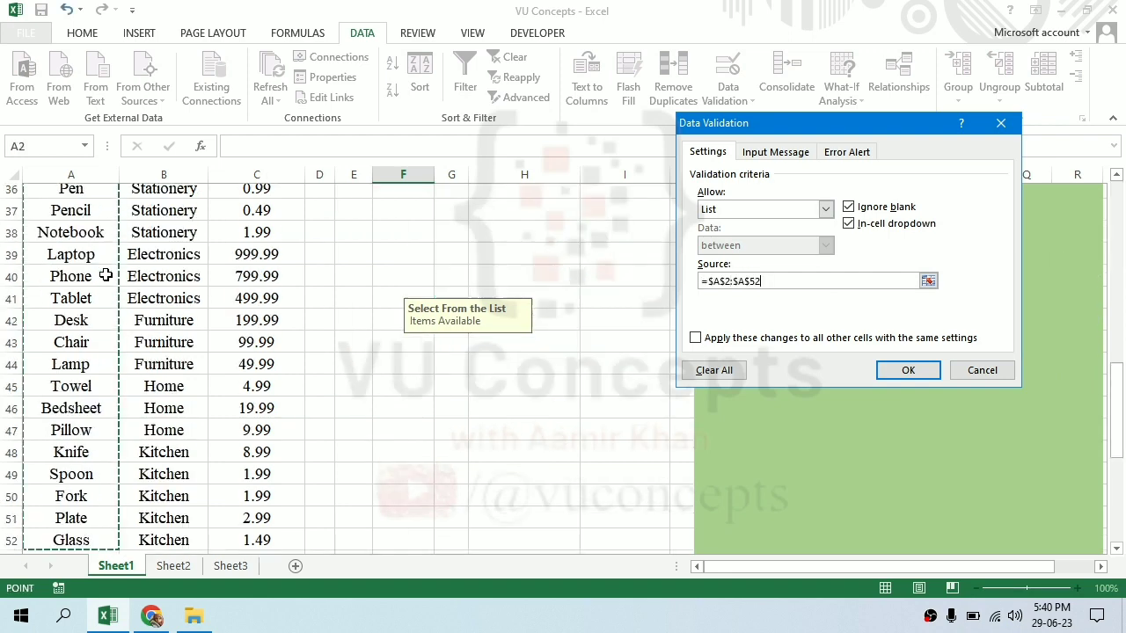
scroll(262, 316, up, 10)
scroll(261, 317, up, 3)
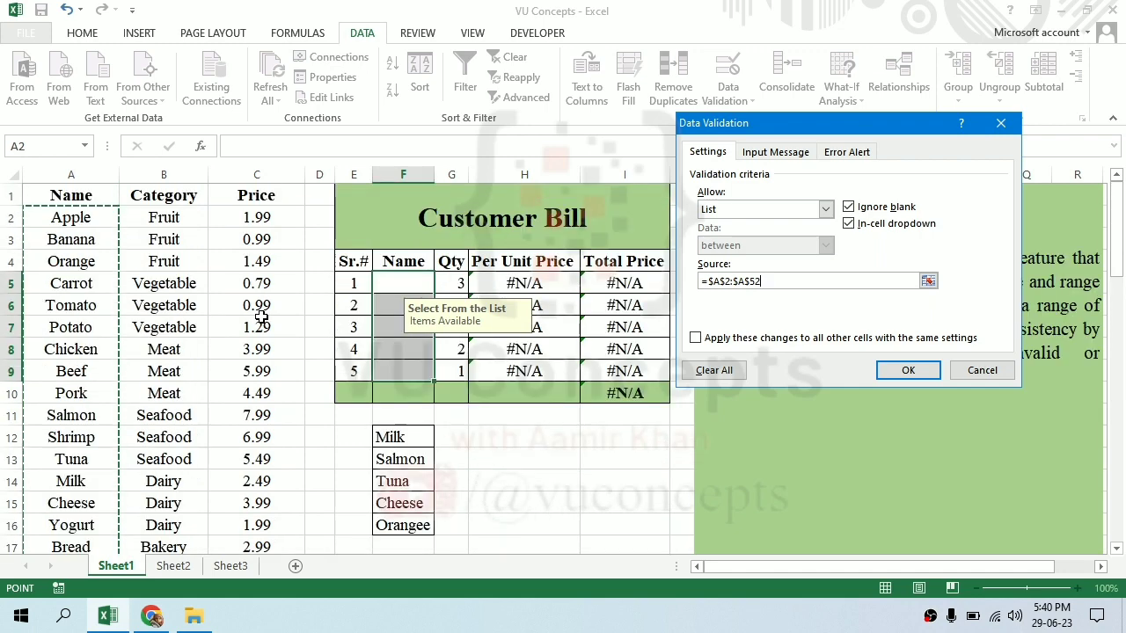
Set the 'Select From the List' input message and 'Wrong Item' warning alert, then apply
click(772, 151)
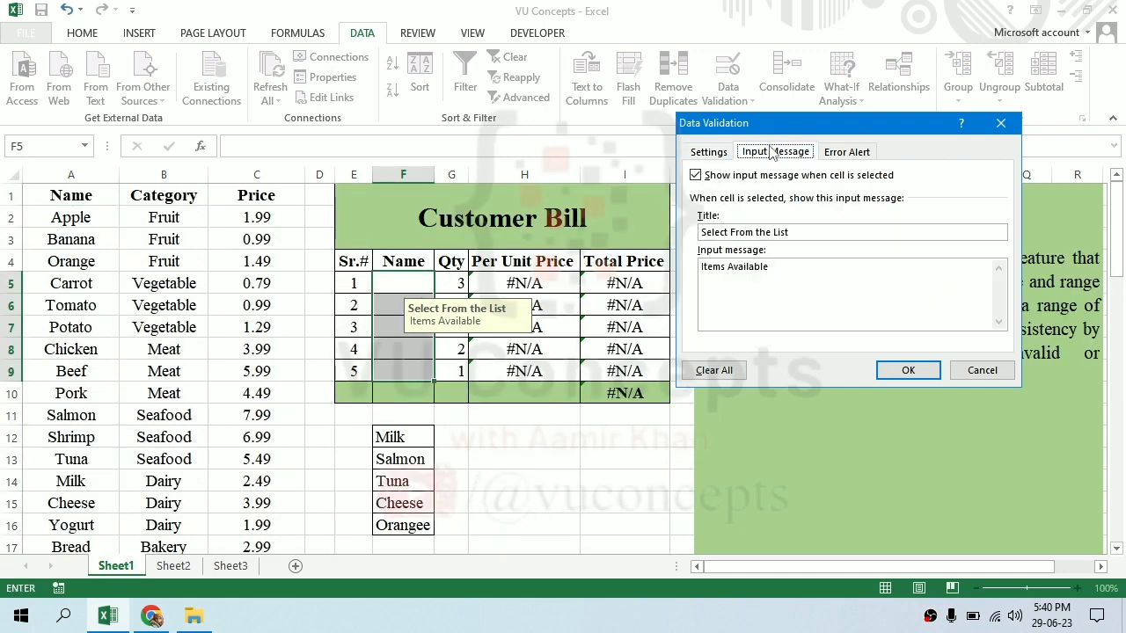
drag(811, 233, 700, 235)
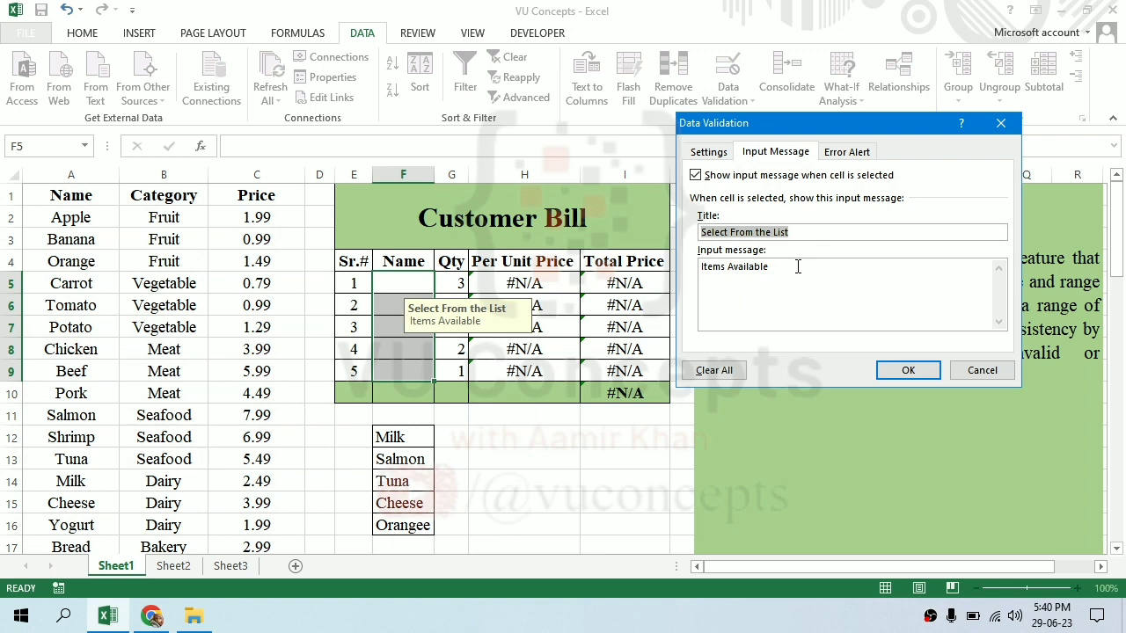
drag(798, 267, 700, 267)
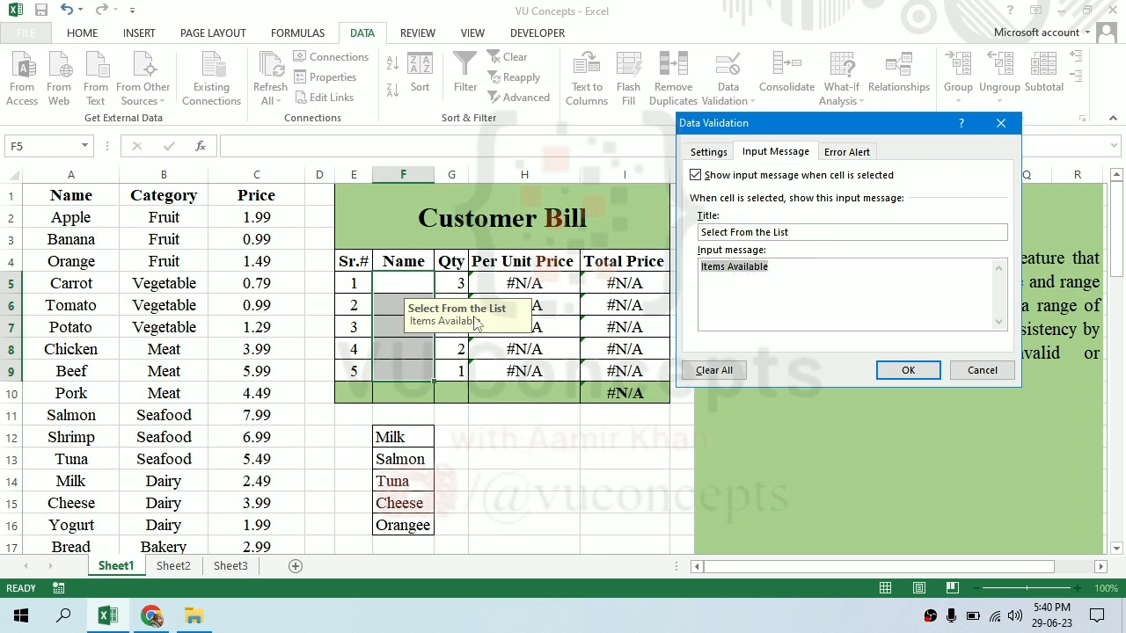
click(853, 153)
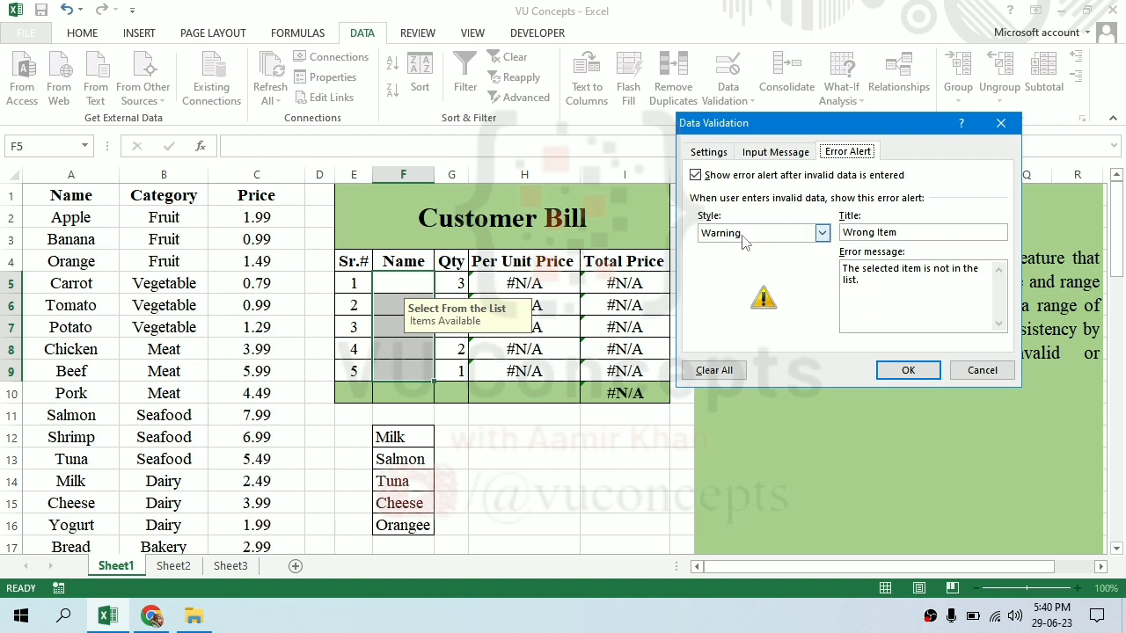
click(912, 236)
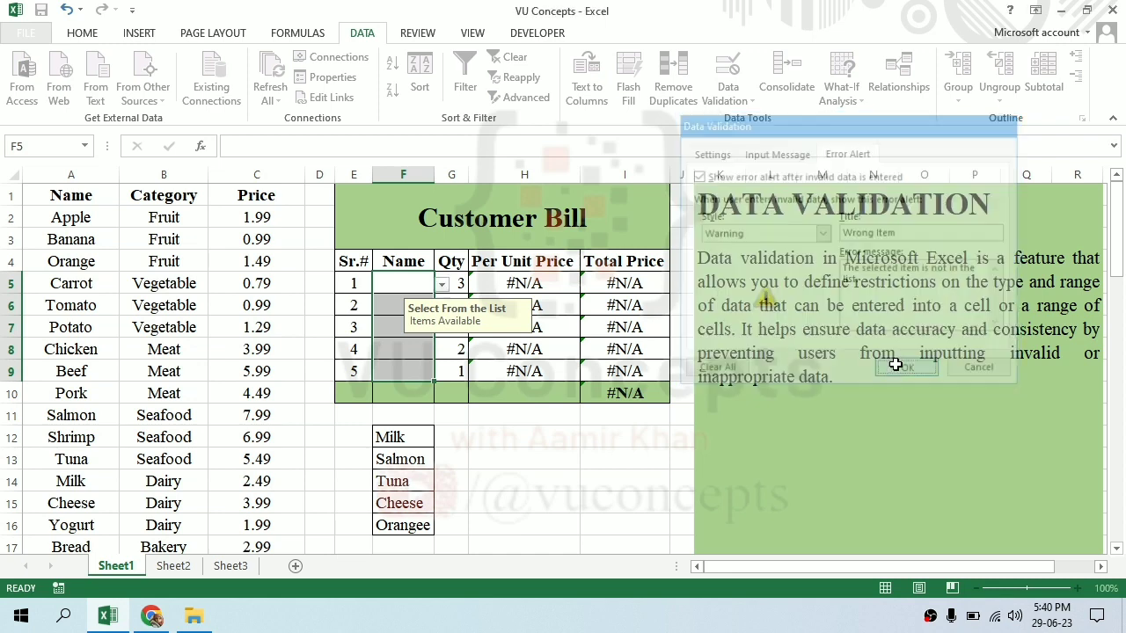
click(406, 282)
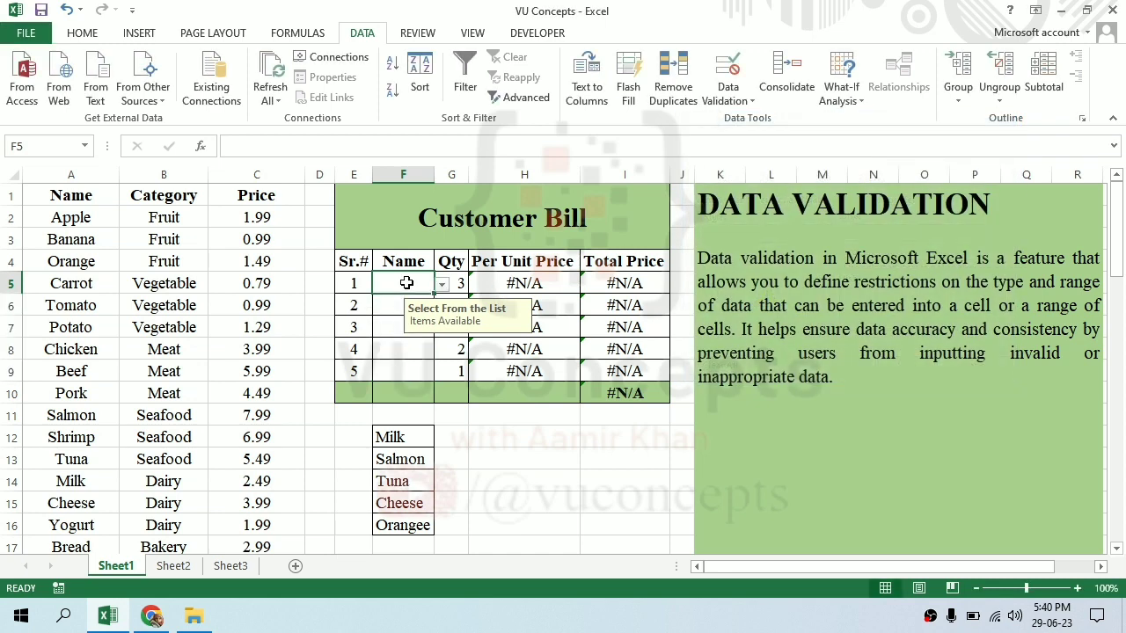
Enter Milk, Salmon, Tuna and Cheese in bill cells F5:F8
text(Milk)
key(Return)
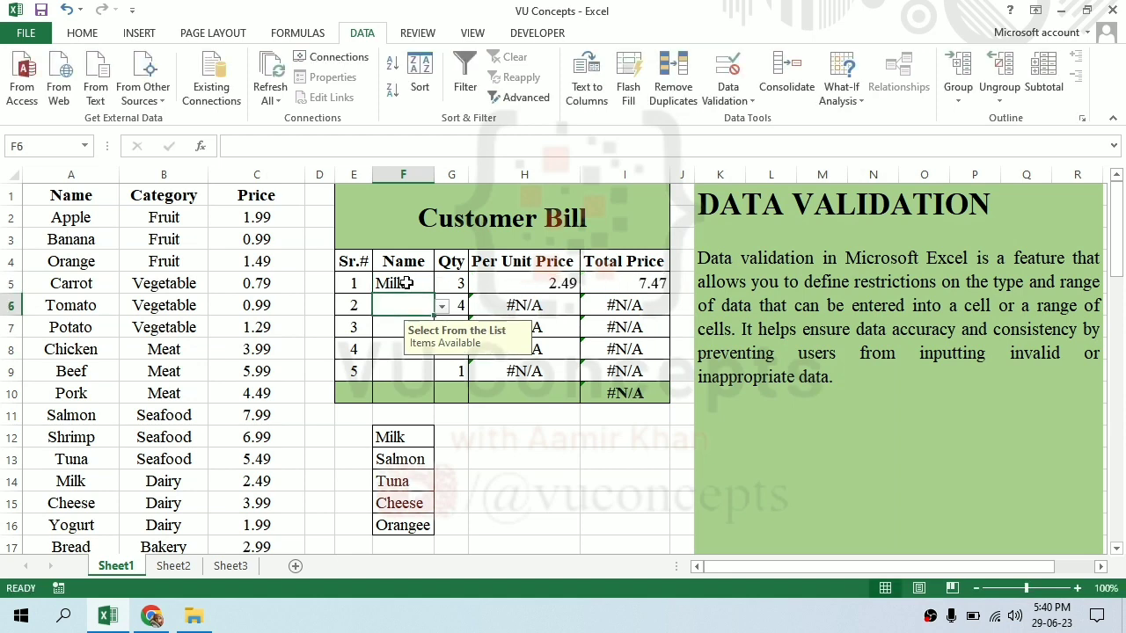
text(Salmon)
key(ctrl+Return)
key(Return)
text(Tuna)
key(Return)
text(Cheese)
key(Return)
Enter 'Orangee' in F9, decline it at the Wrong Item warning, and correct it to Orange
text(Orangee)
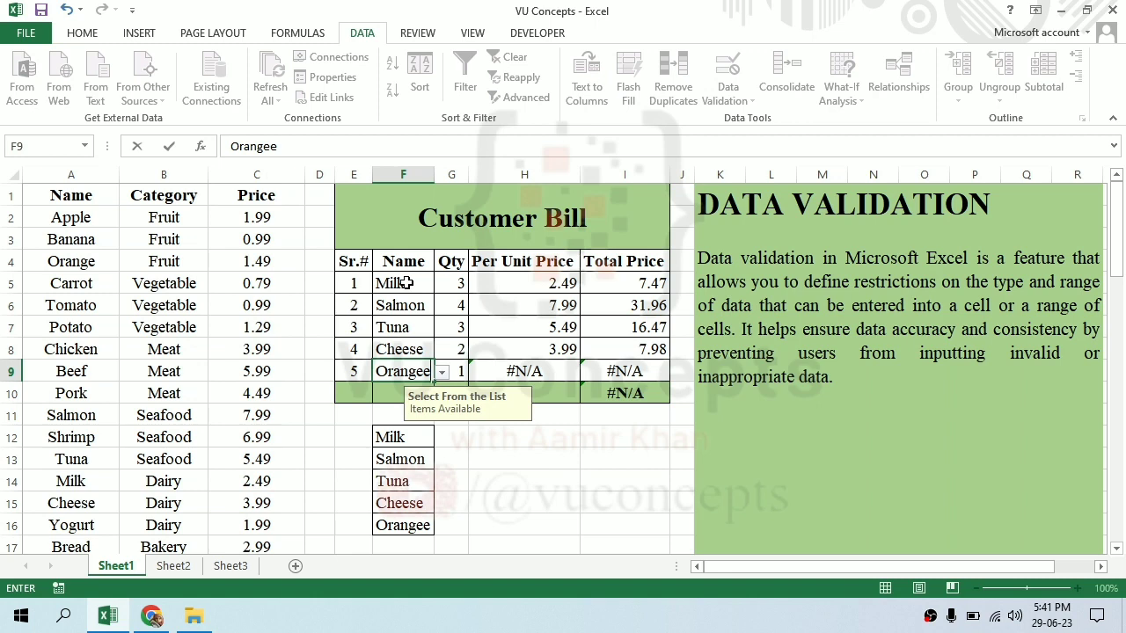
key(Return)
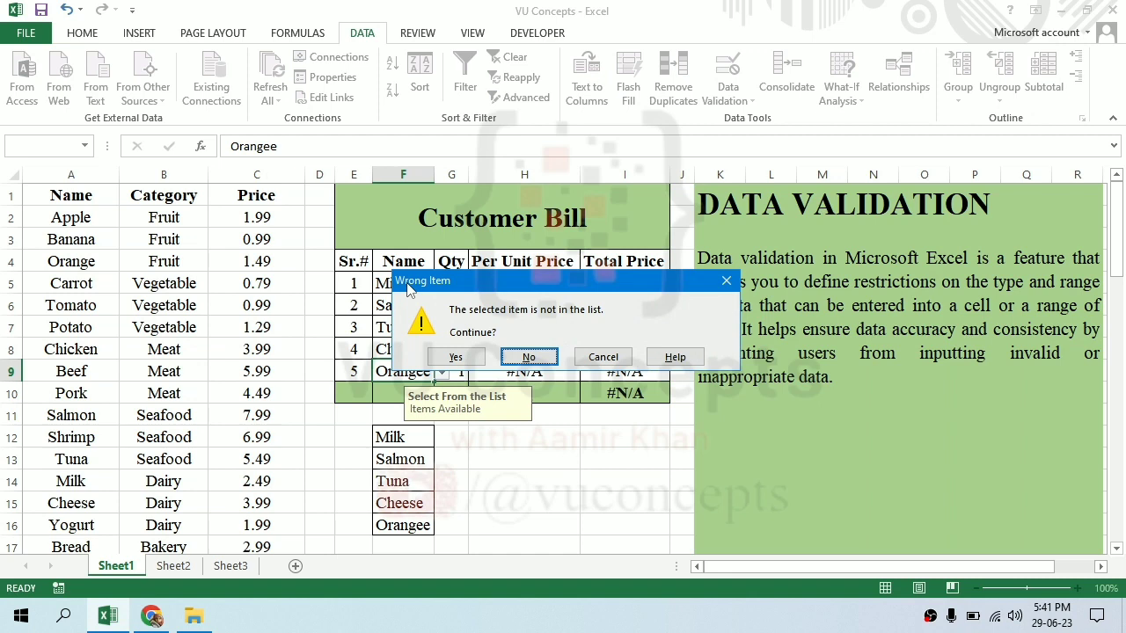
click(528, 356)
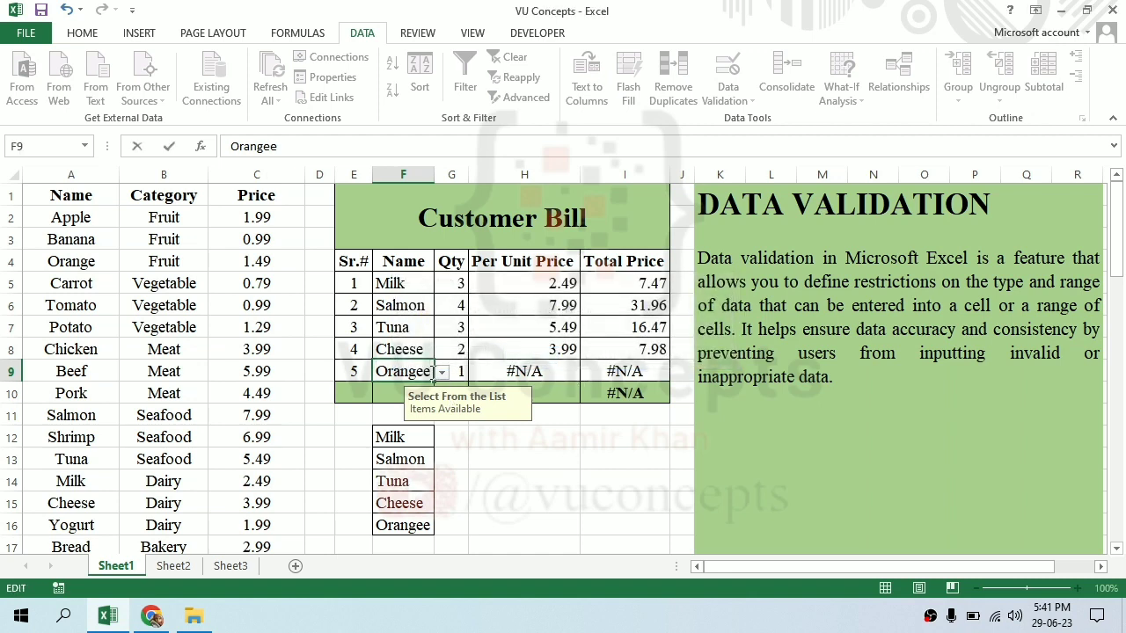
key(BackSpace)
key(Return)
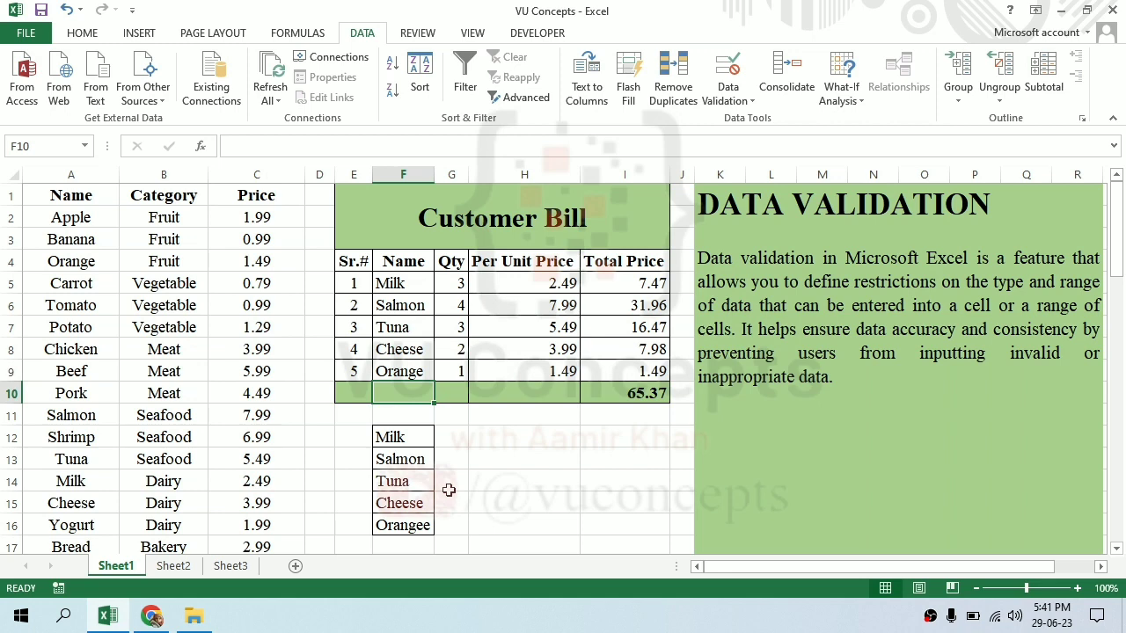
Delete the five-name list in F12:F16, shifting cells up
drag(67, 260, 224, 254)
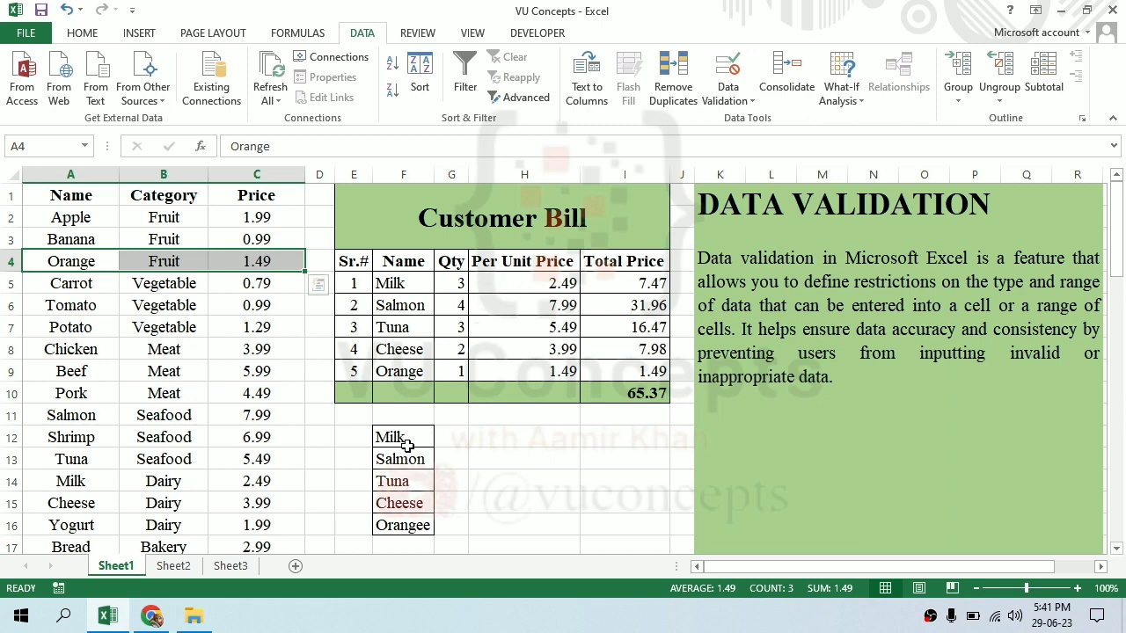
drag(406, 437, 415, 525)
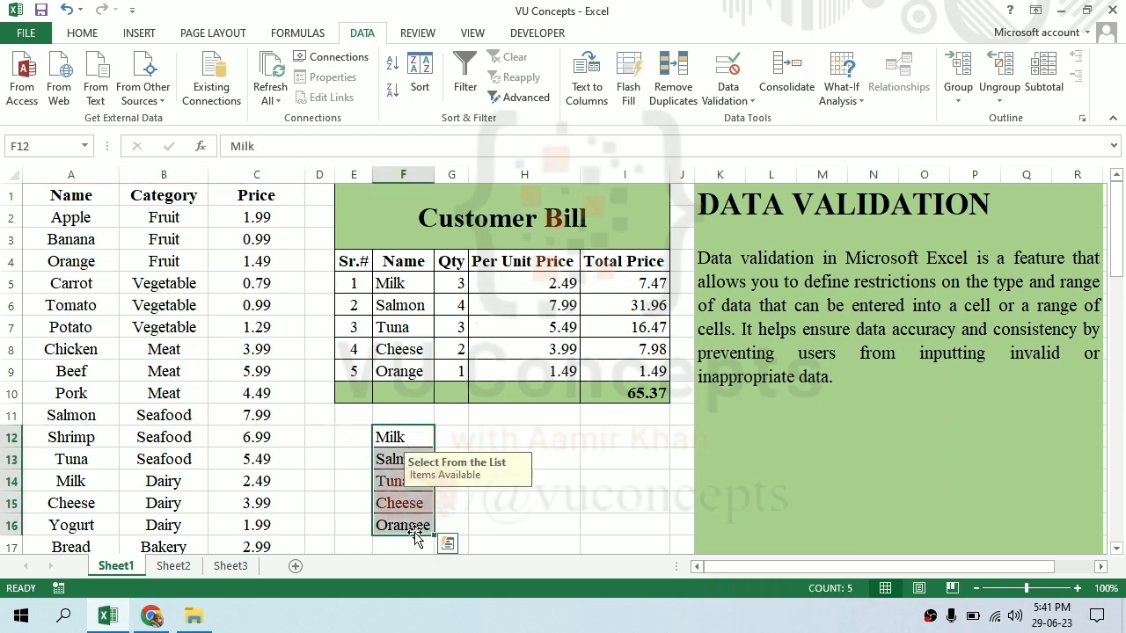
right_click(417, 528)
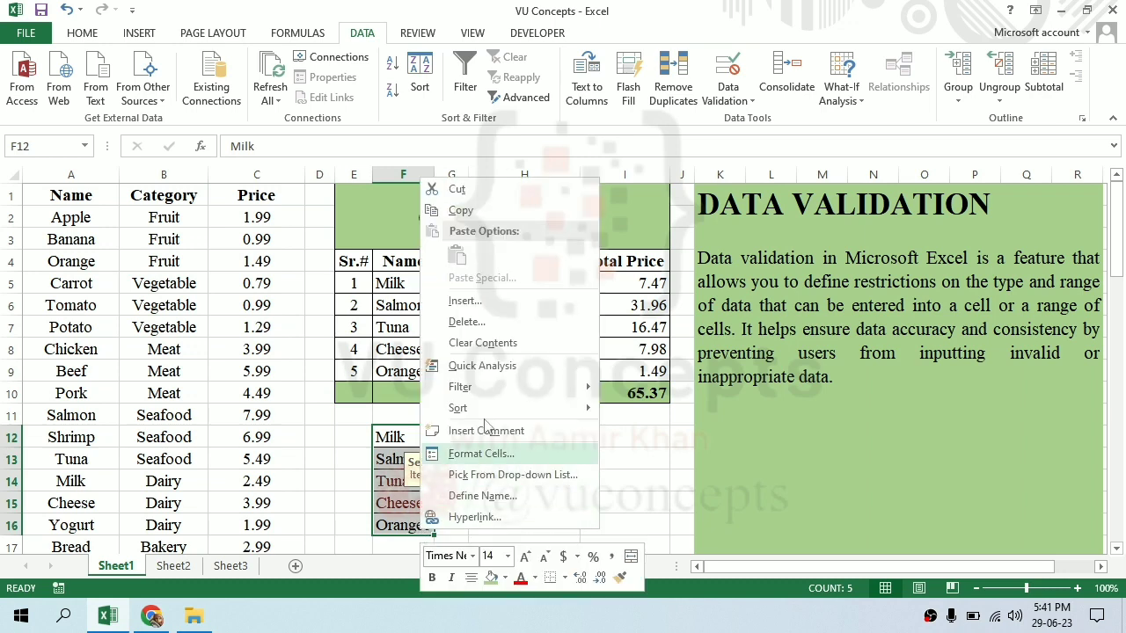
click(486, 324)
click(488, 307)
click(447, 370)
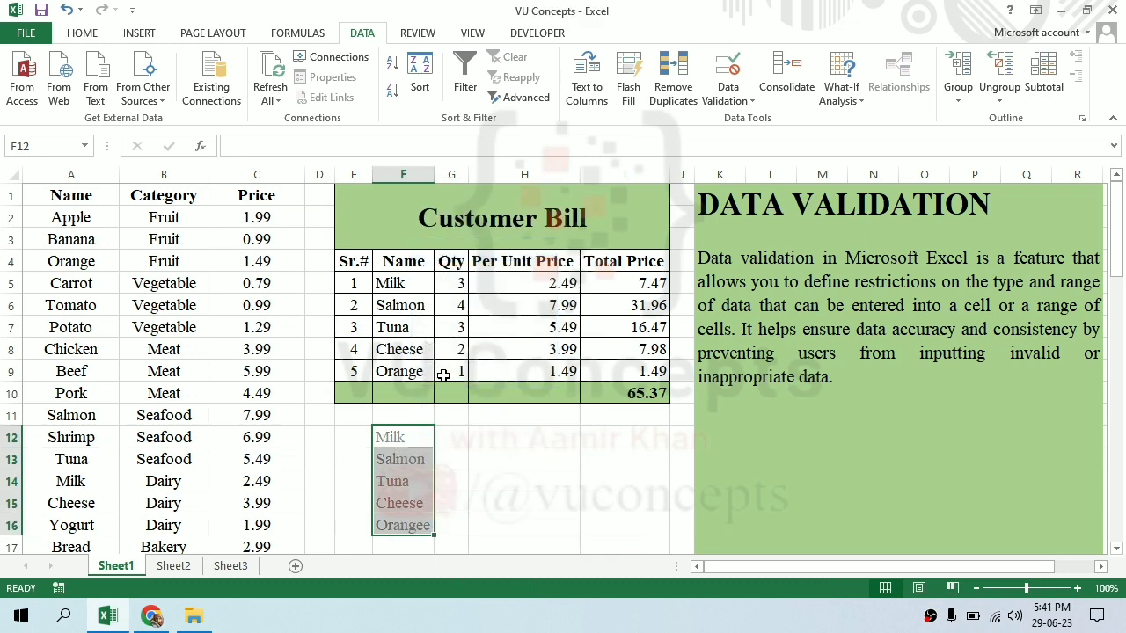
Test validation by changing F5 to 'Milky', rejecting it at the warning, and restoring Milk
click(414, 329)
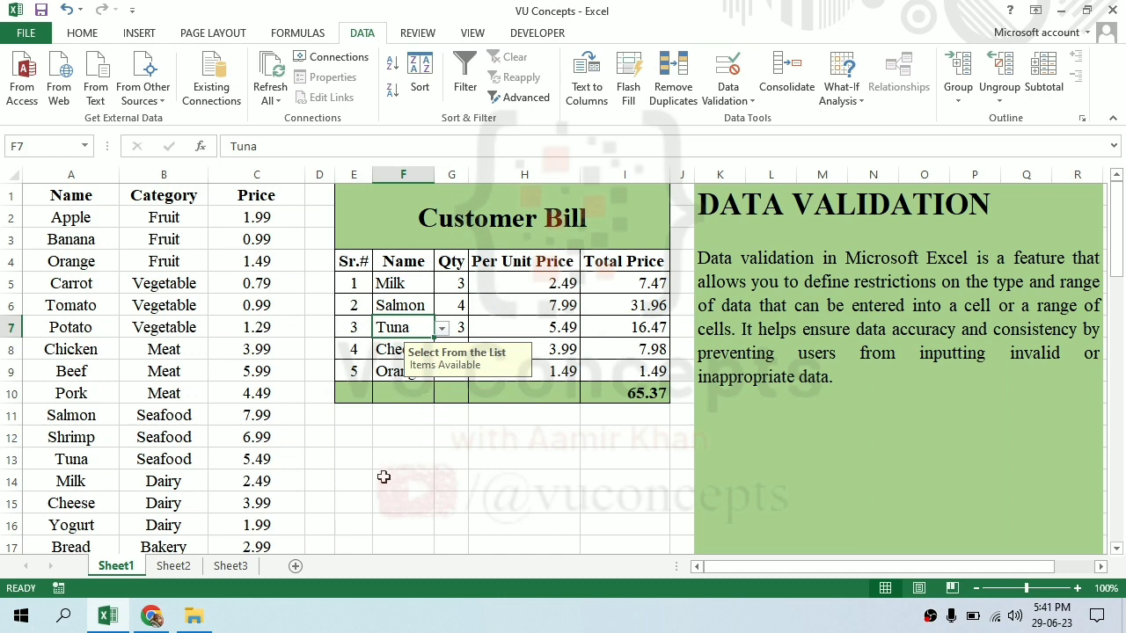
click(413, 309)
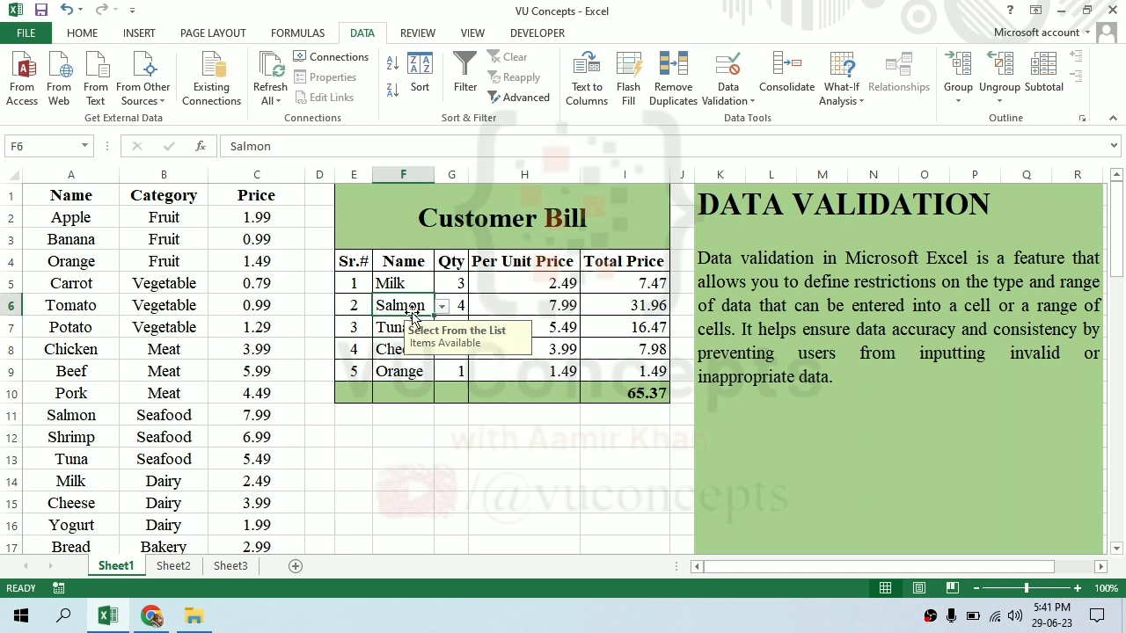
click(407, 285)
double_click(407, 285)
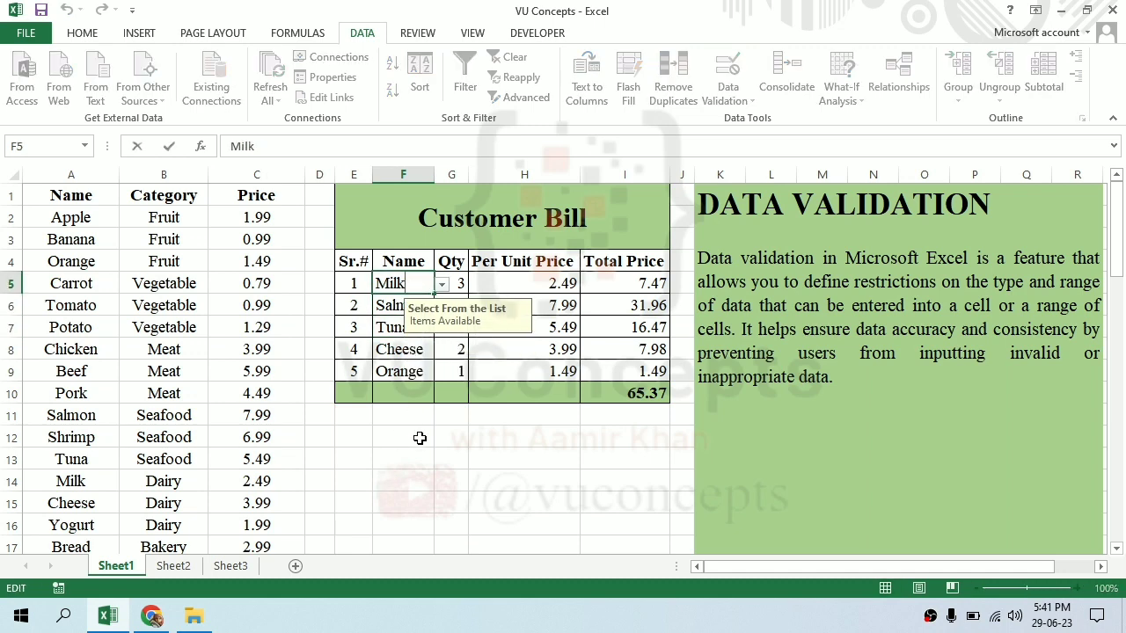
text(y)
key(Return)
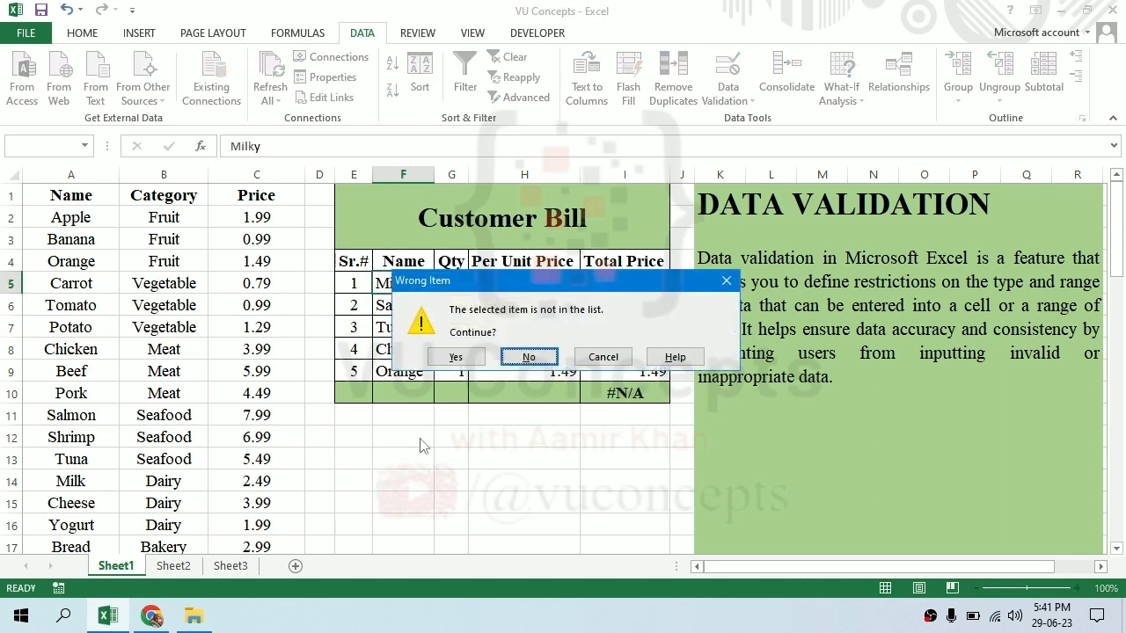
click(528, 356)
key(End)
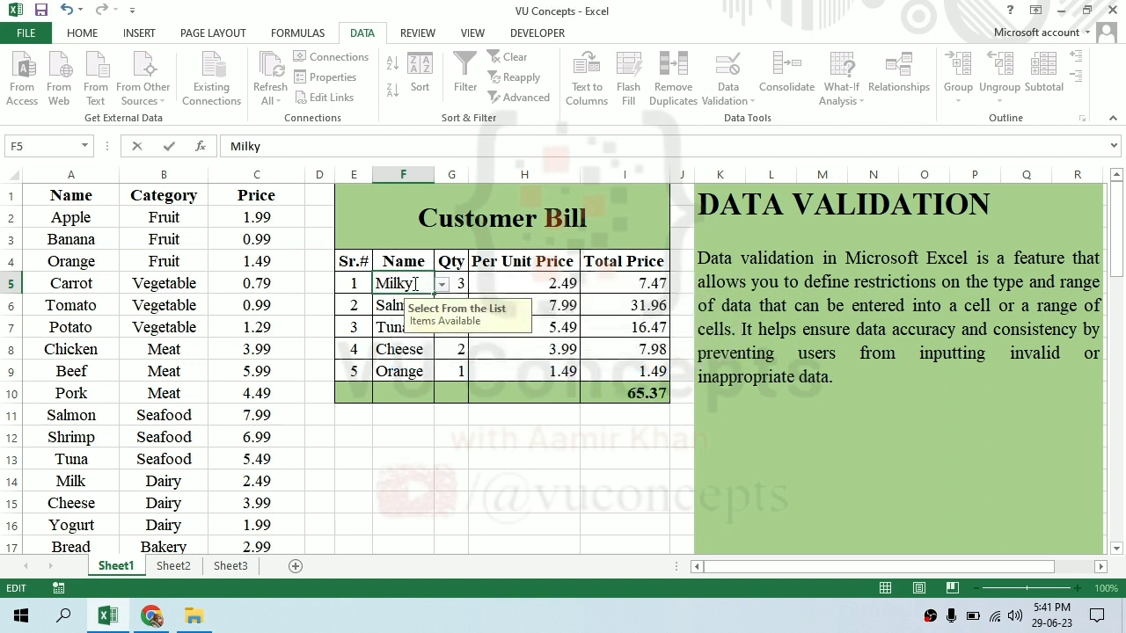
key(BackSpace)
key(ctrl+Return)
click(417, 475)
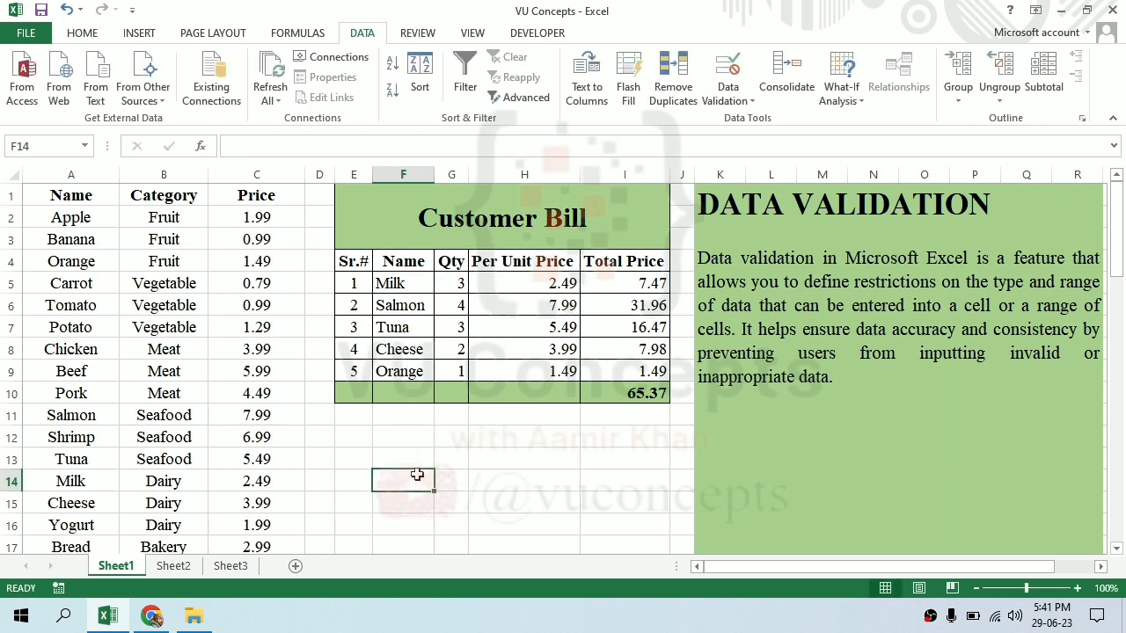